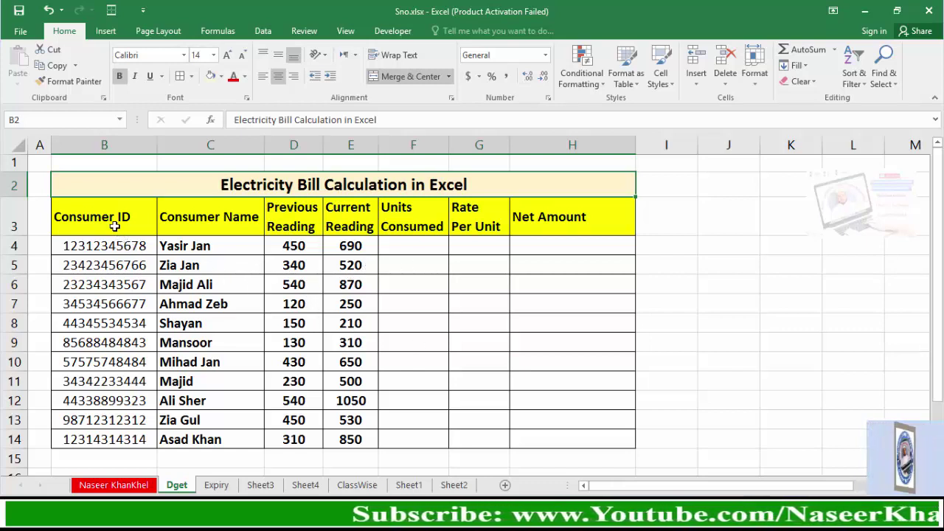
# Examine the electricity bill table column by column, from Consumer ID through Net Amount.
pyautogui.moveTo(115, 224); pyautogui.dragTo(100, 438)
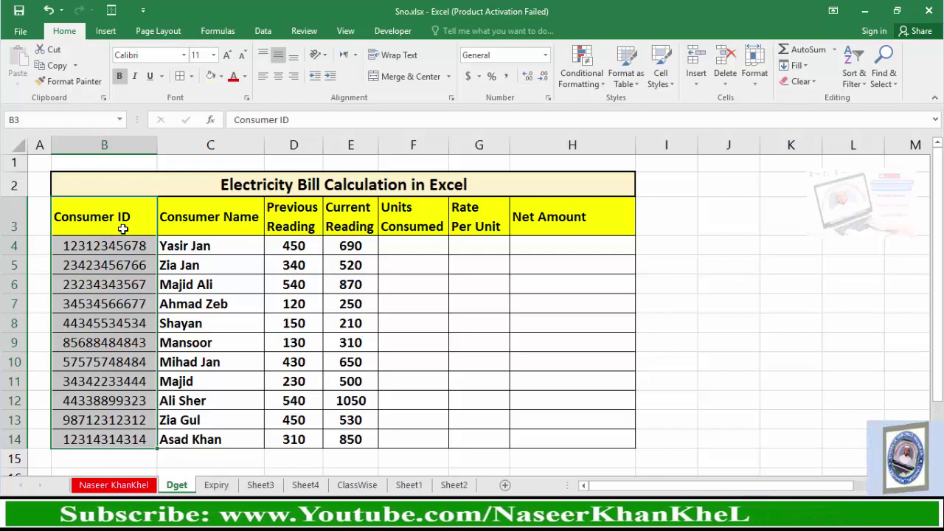
pyautogui.moveTo(215, 229); pyautogui.dragTo(195, 420)
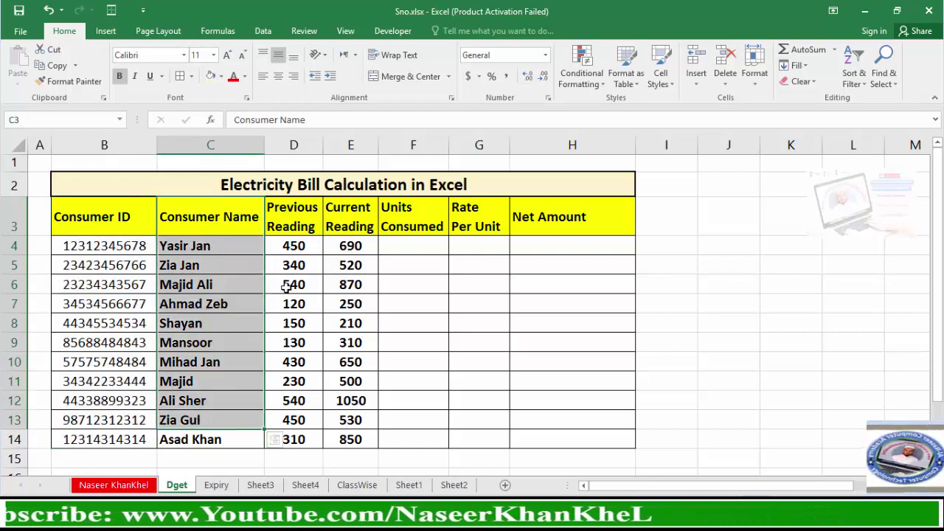
pyautogui.moveTo(289, 229); pyautogui.dragTo(286, 419)
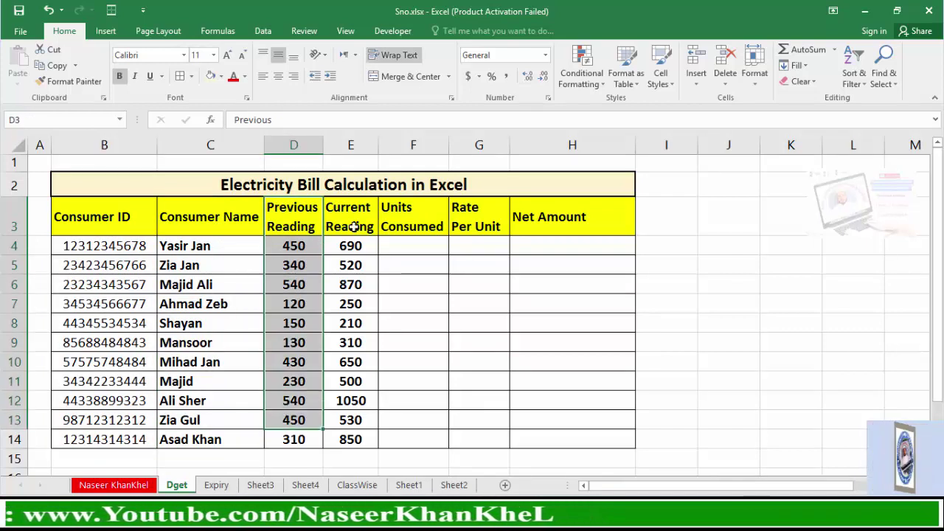
pyautogui.moveTo(348, 221); pyautogui.dragTo(343, 437)
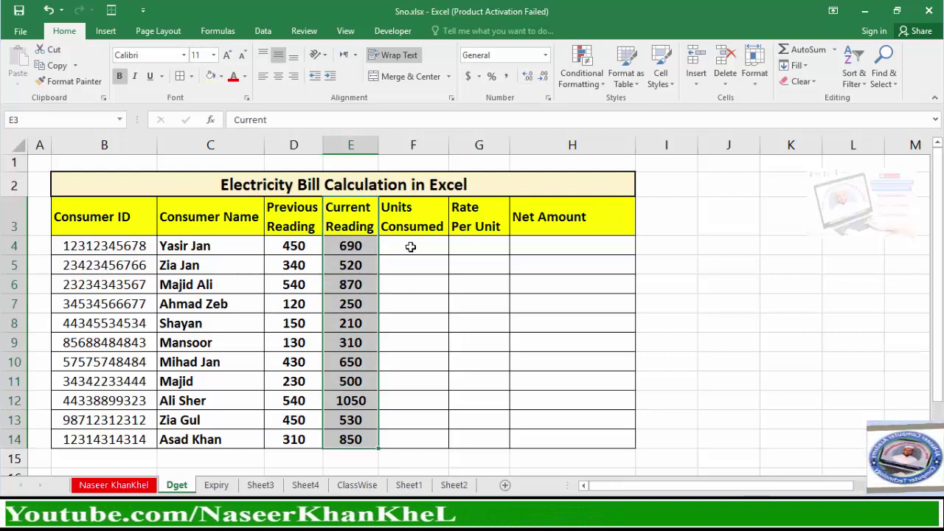
pyautogui.moveTo(412, 223); pyautogui.dragTo(410, 430)
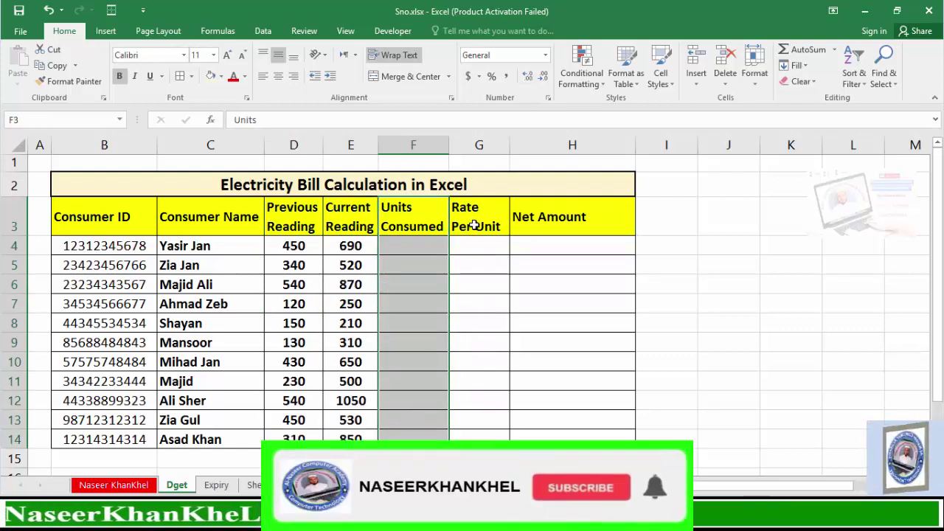
pyautogui.moveTo(486, 229); pyautogui.dragTo(466, 433)
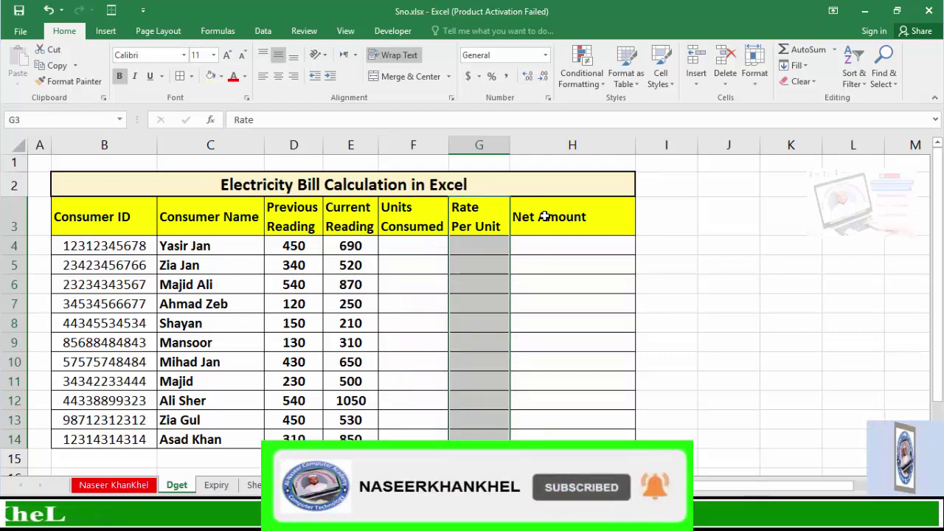
pyautogui.moveTo(544, 216); pyautogui.dragTo(555, 438)
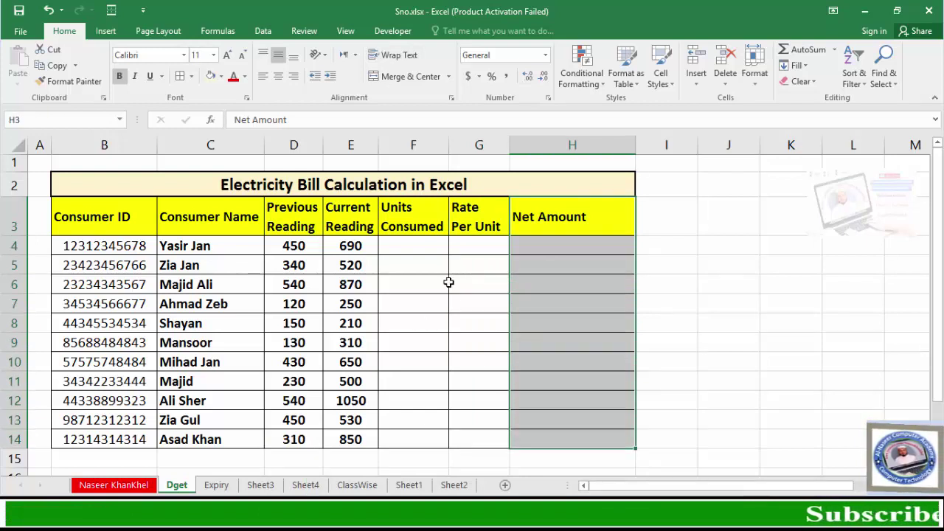
# Calculate Units Consumed in F4 as current minus previous reading with =E4-D4, and fill the formula down to F14.
pyautogui.click(408, 247)
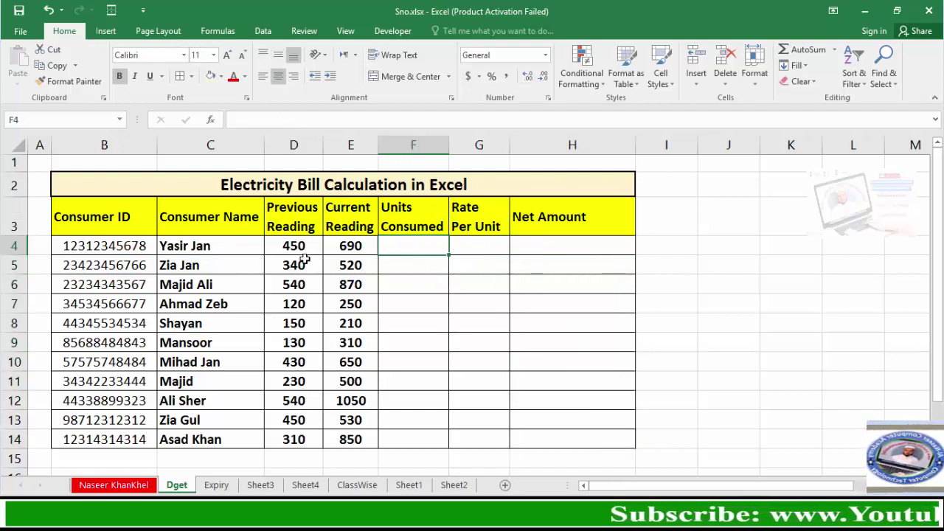
pyautogui.moveTo(294, 217); pyautogui.dragTo(292, 287)
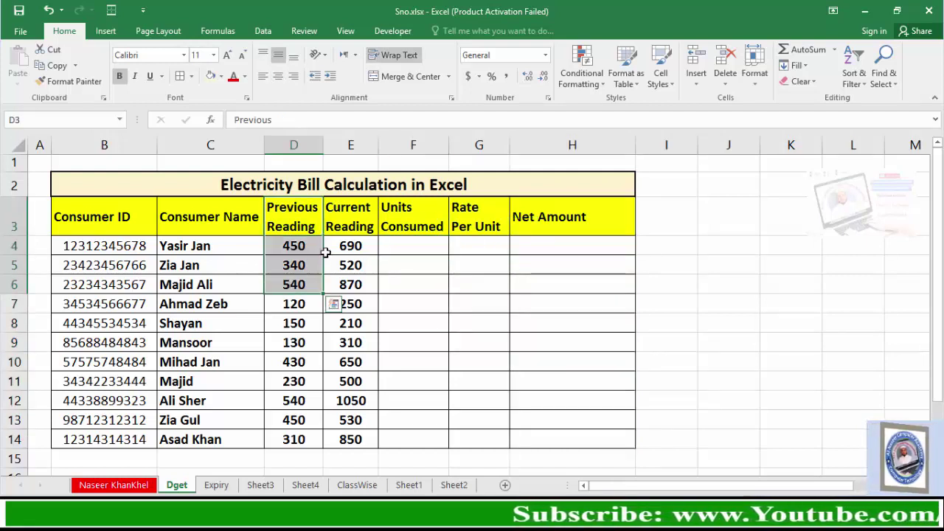
pyautogui.moveTo(348, 221); pyautogui.dragTo(351, 285)
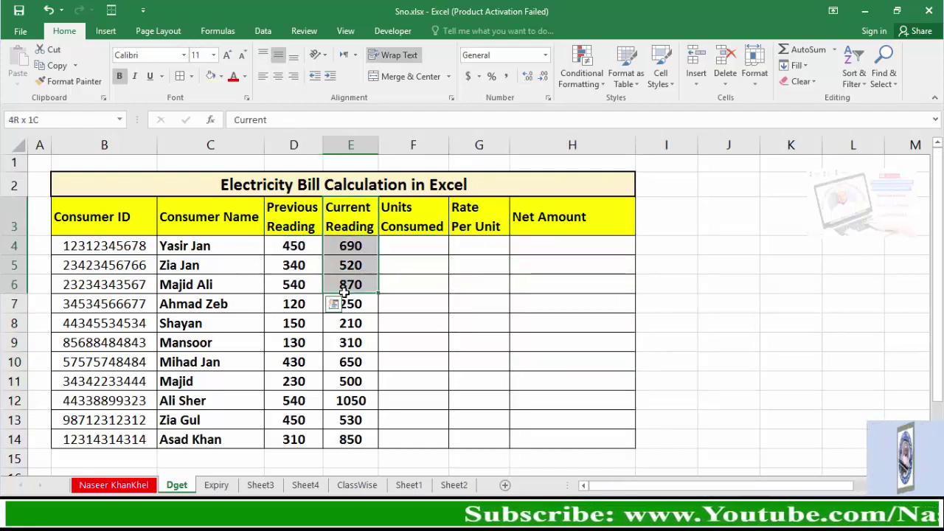
pyautogui.click(413, 248)
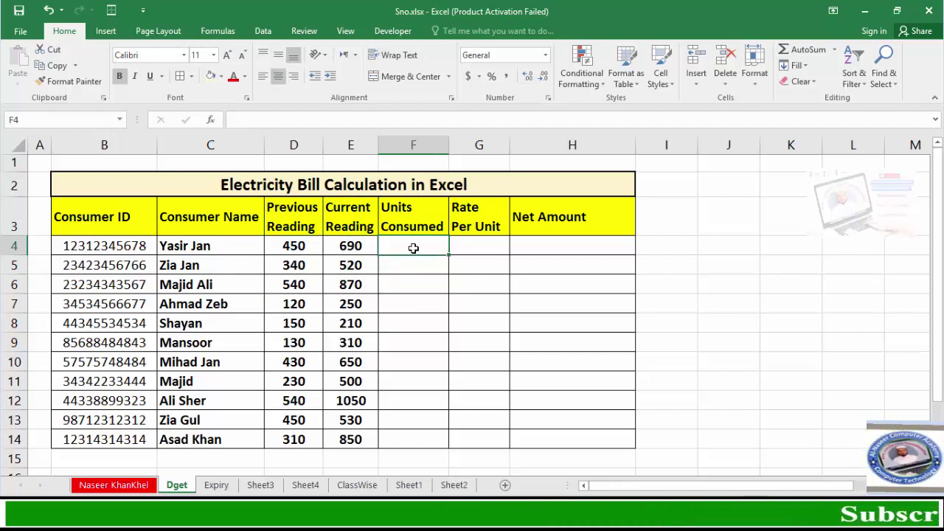
pyautogui.write('=')
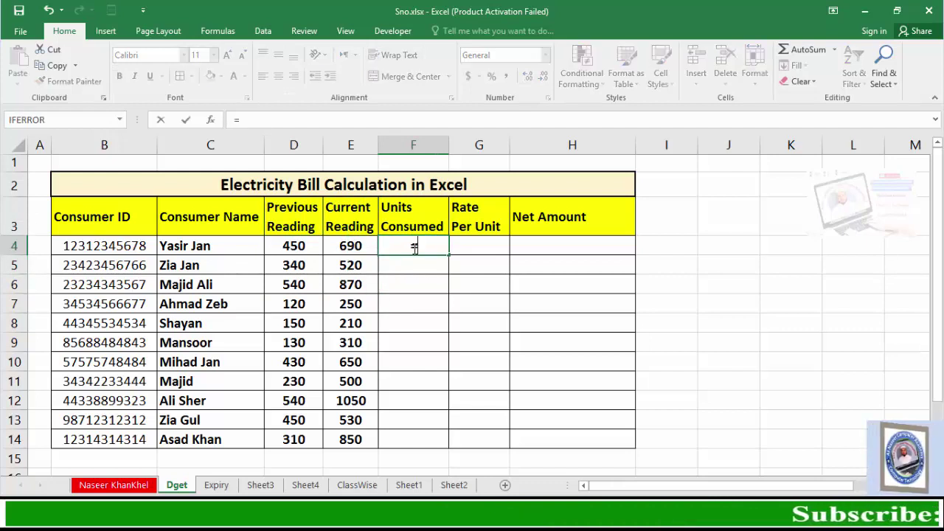
pyautogui.click(342, 247)
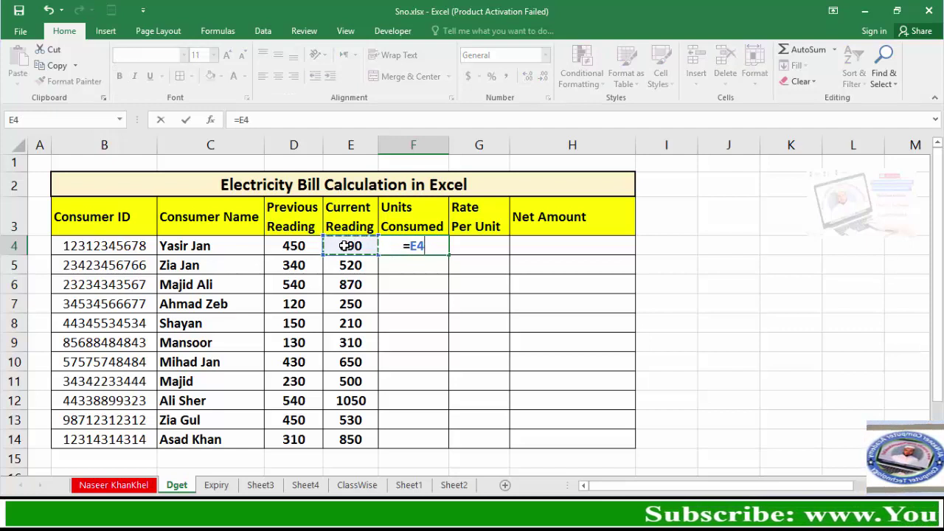
pyautogui.click(292, 245)
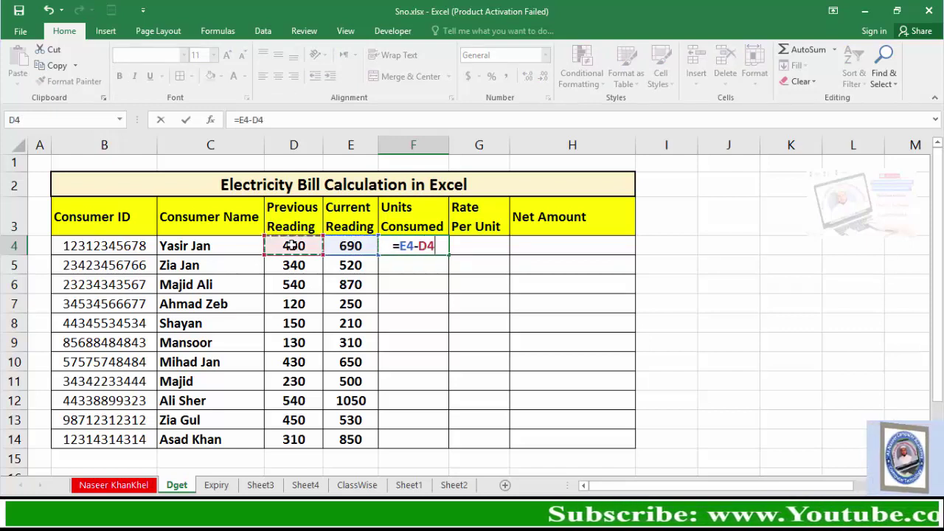
pyautogui.press('Return')
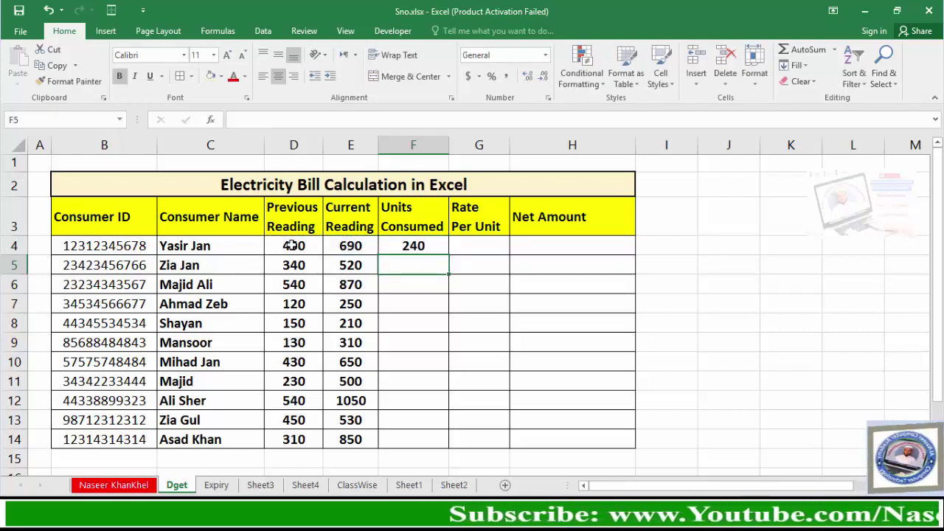
pyautogui.click(413, 246)
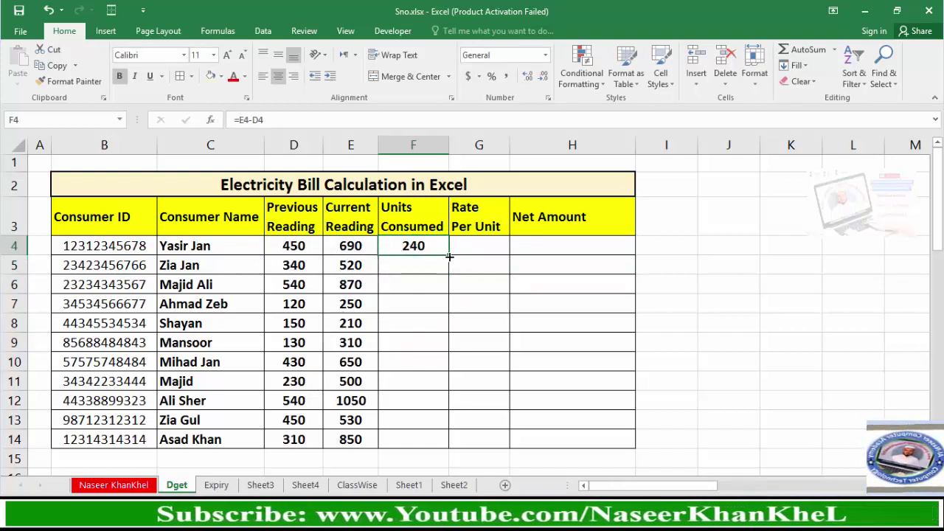
pyautogui.moveTo(449, 256); pyautogui.dragTo(436, 438)
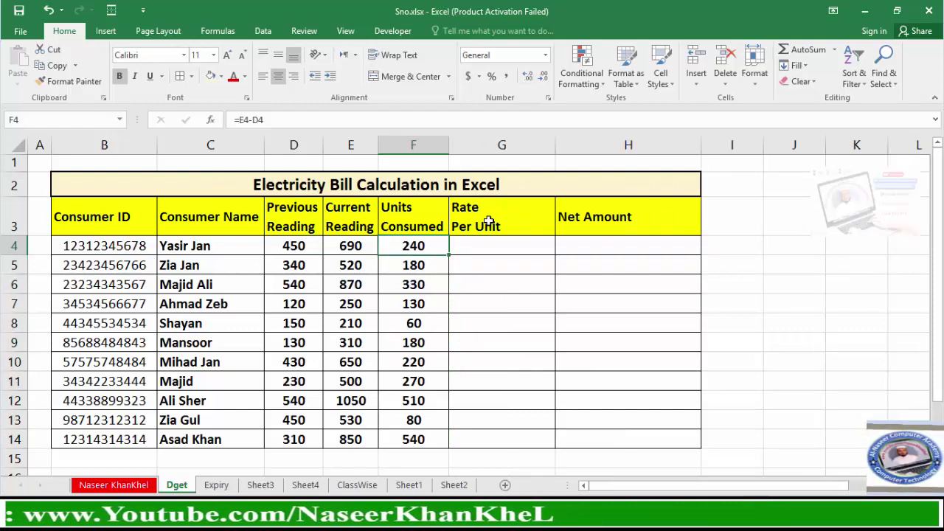
# Examine the unit ranges and their rates per unit on the Expiry sheet for the Rate Per Unit column.
pyautogui.moveTo(489, 221); pyautogui.dragTo(484, 439)
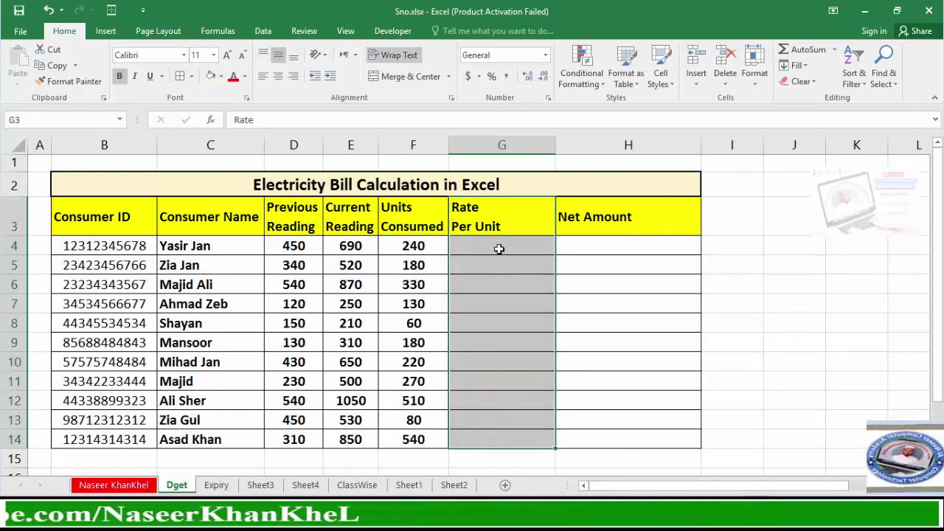
pyautogui.click(497, 248)
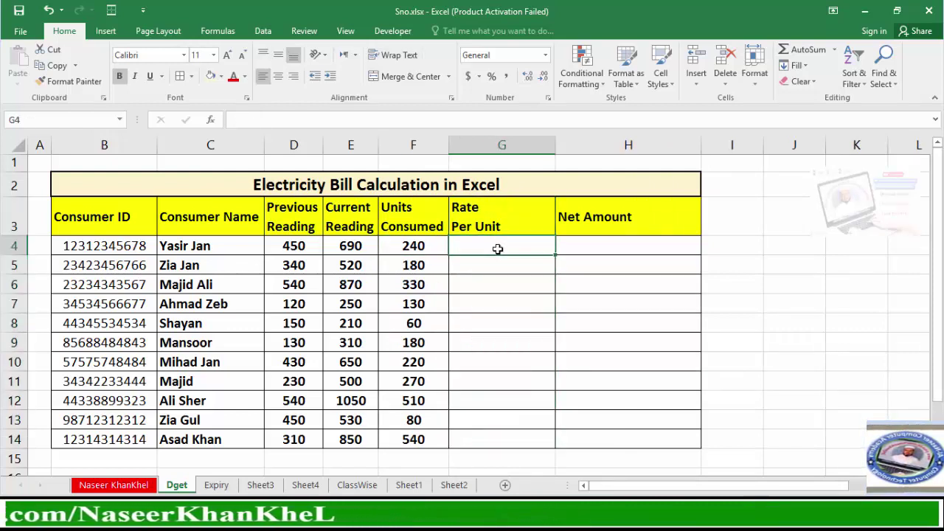
pyautogui.click(216, 485)
pyautogui.click(232, 266)
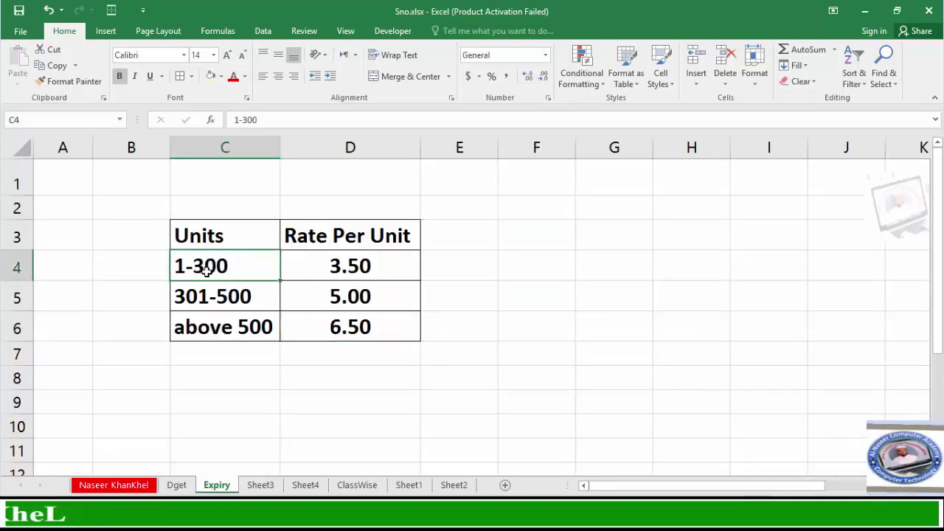
pyautogui.click(351, 272)
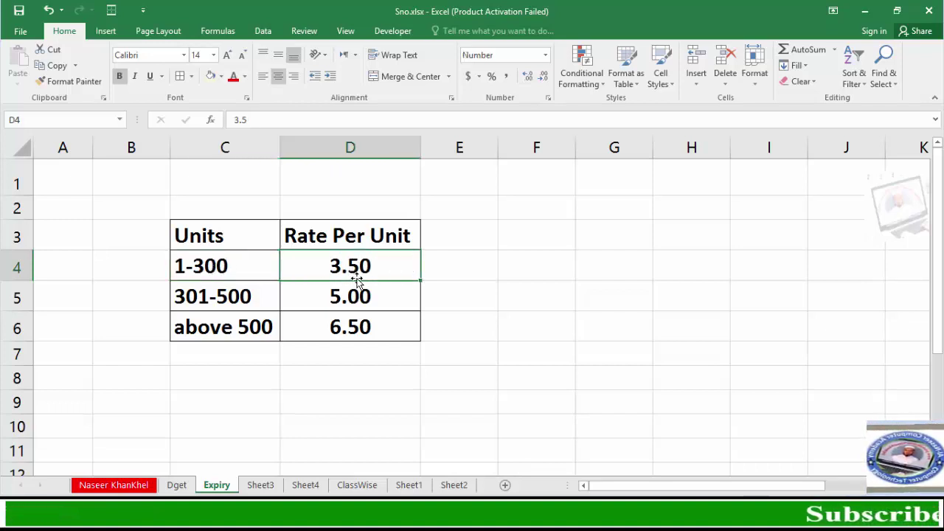
pyautogui.click(200, 298)
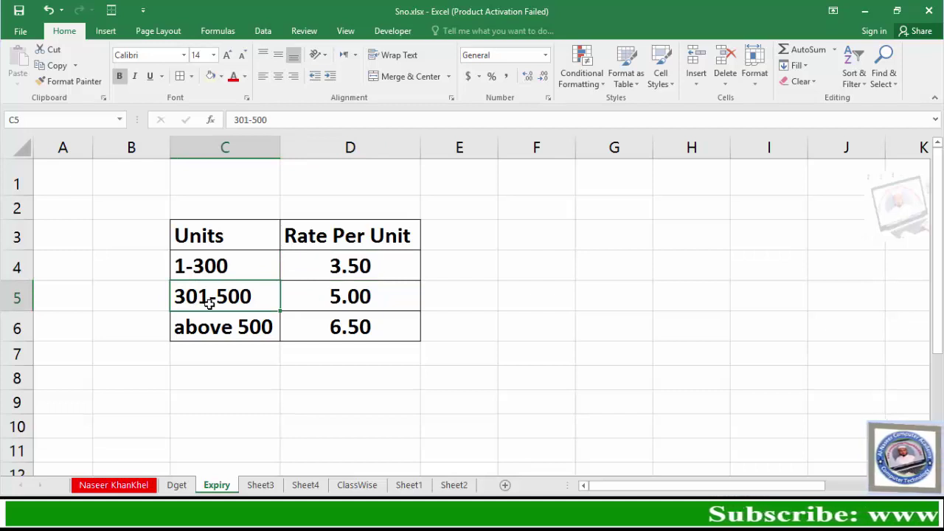
pyautogui.click(333, 302)
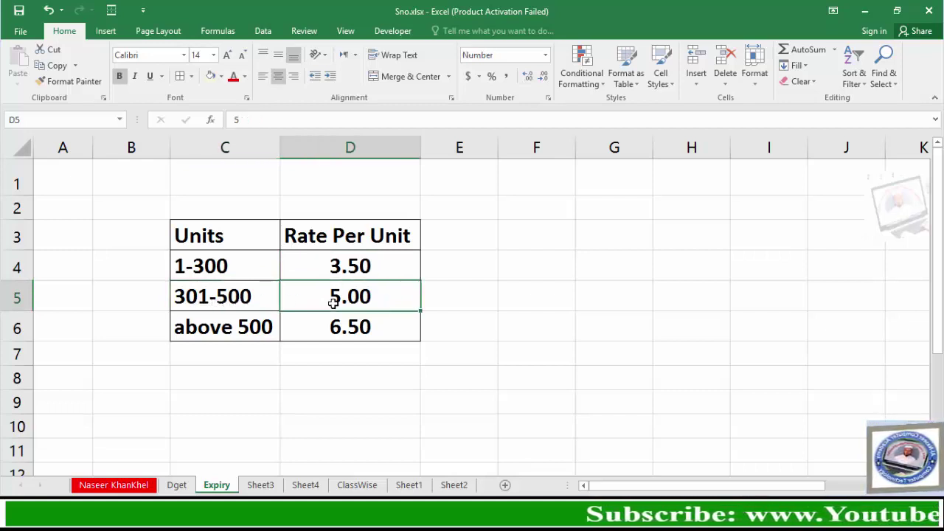
pyautogui.click(205, 331)
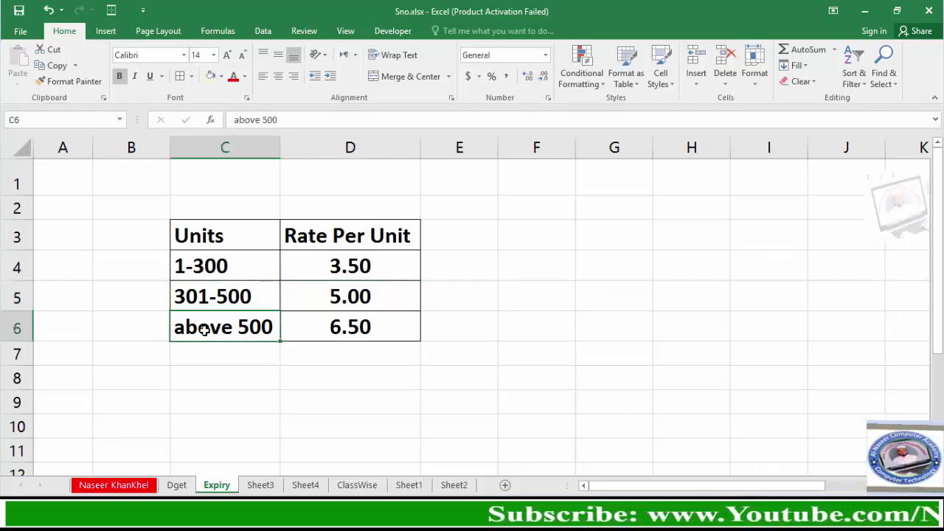
pyautogui.click(333, 329)
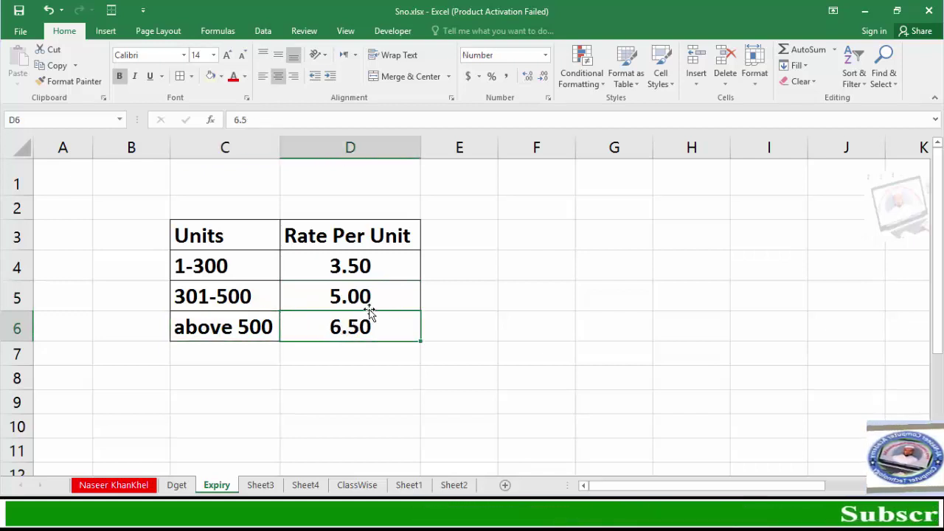
# In G4 of the Dget sheet, begin an IF formula that returns "6.50" when F4>=500.
pyautogui.click(177, 485)
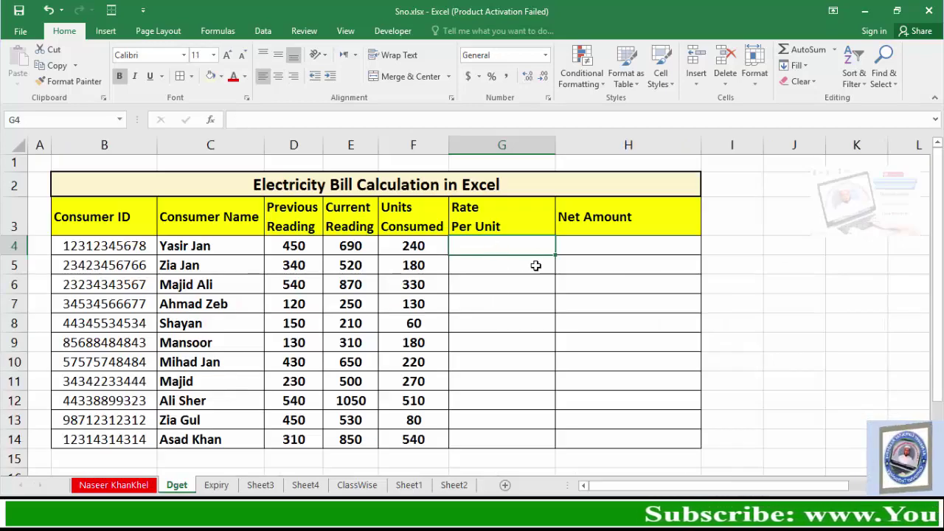
pyautogui.write('=if(')
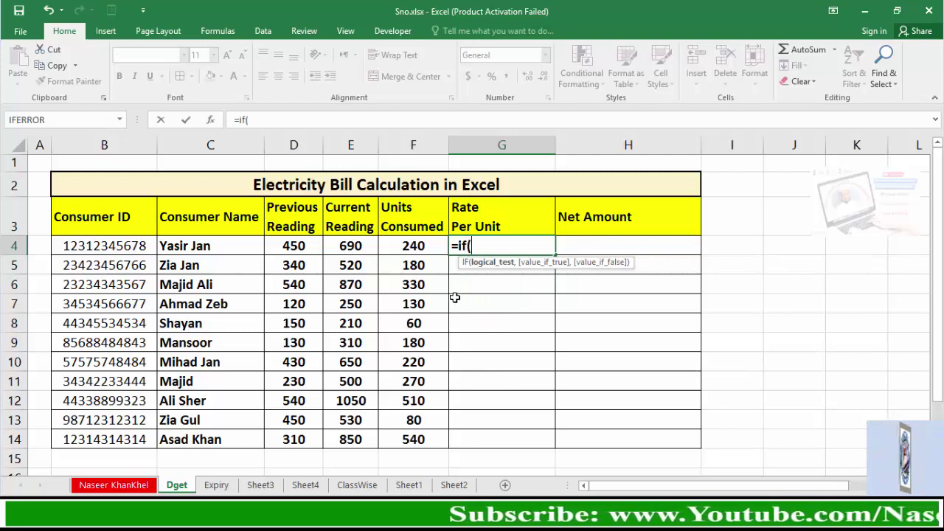
pyautogui.click(415, 248)
pyautogui.write('>=')
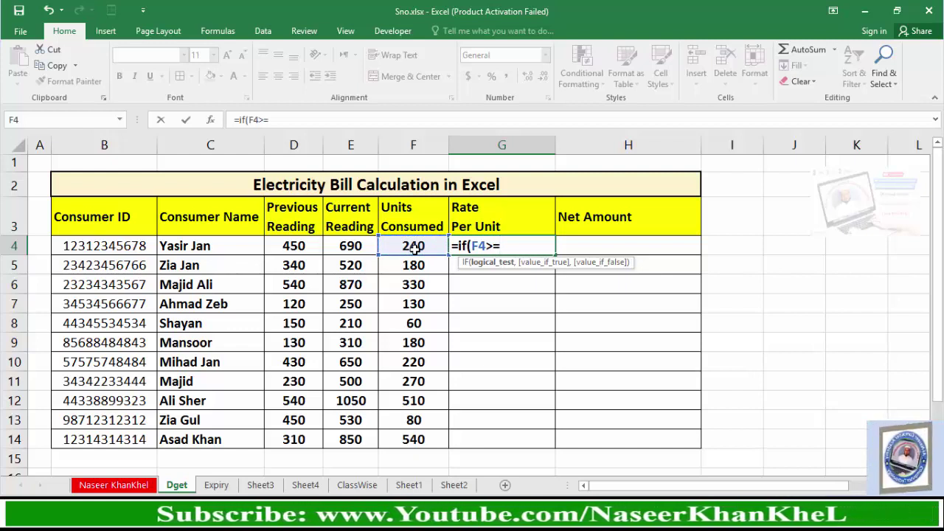
pyautogui.write('500')
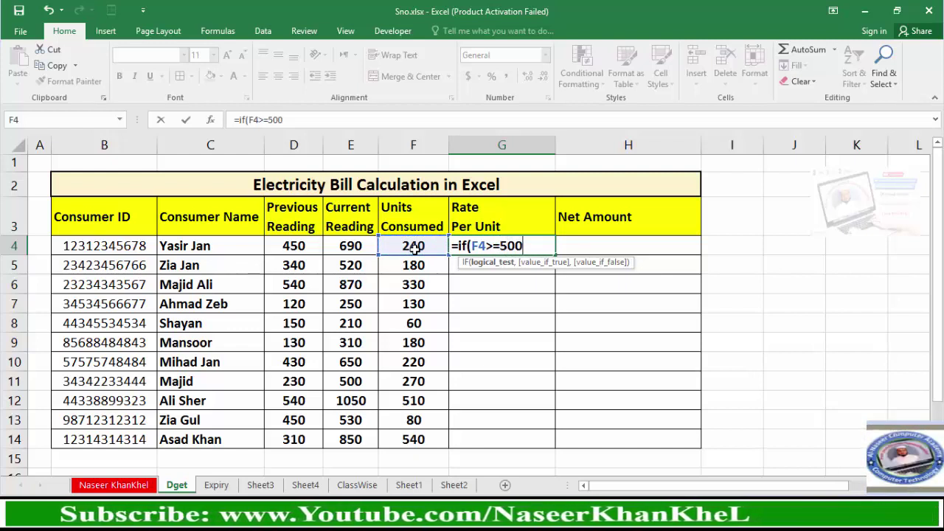
pyautogui.write(',"')
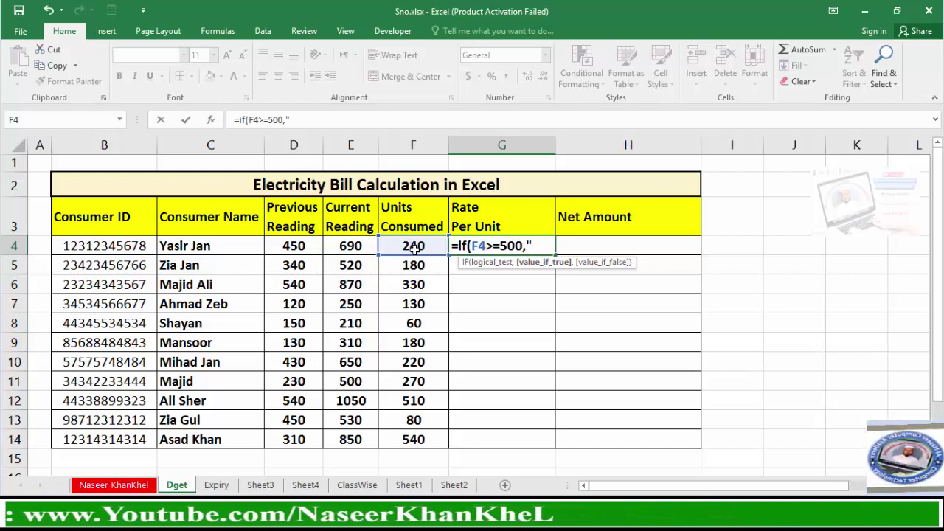
pyautogui.write('6.')
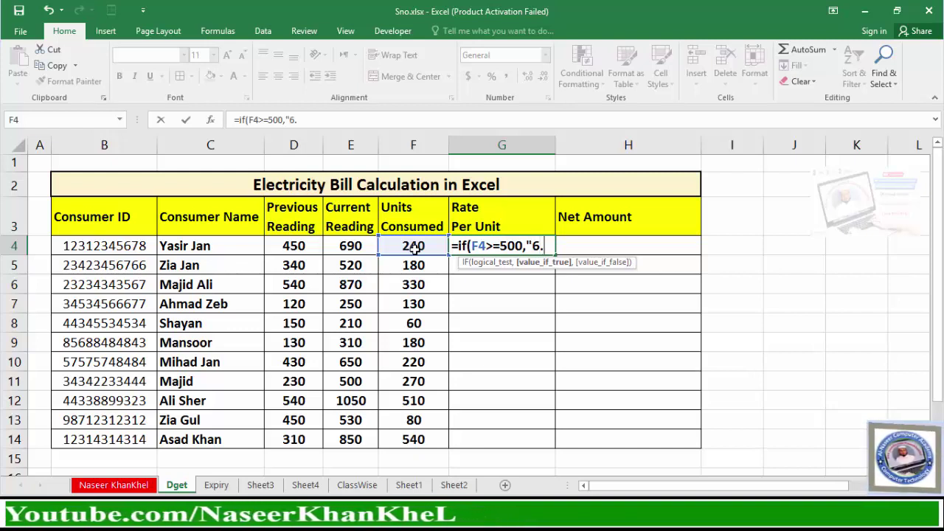
pyautogui.write('50",')
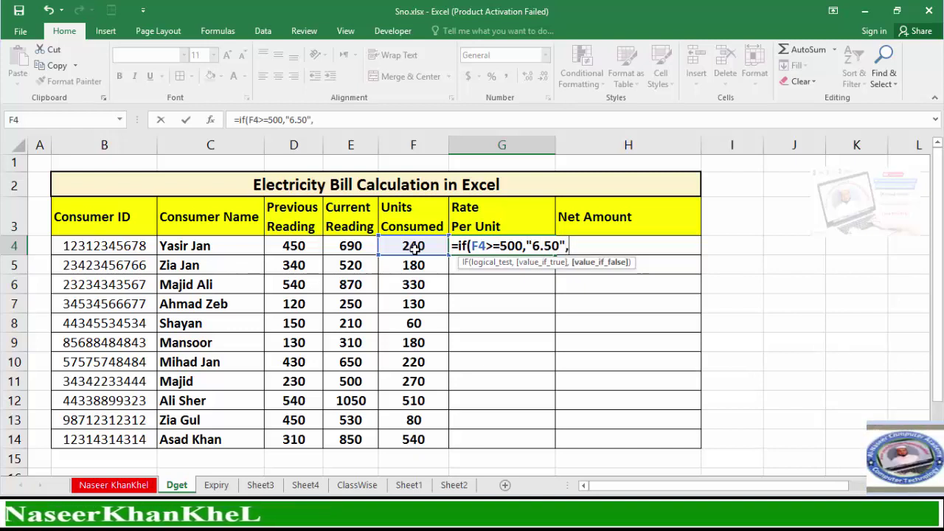
# Continue the G4 formula with a nested IF that returns "5.00" when F4>=300.
pyautogui.write('if')
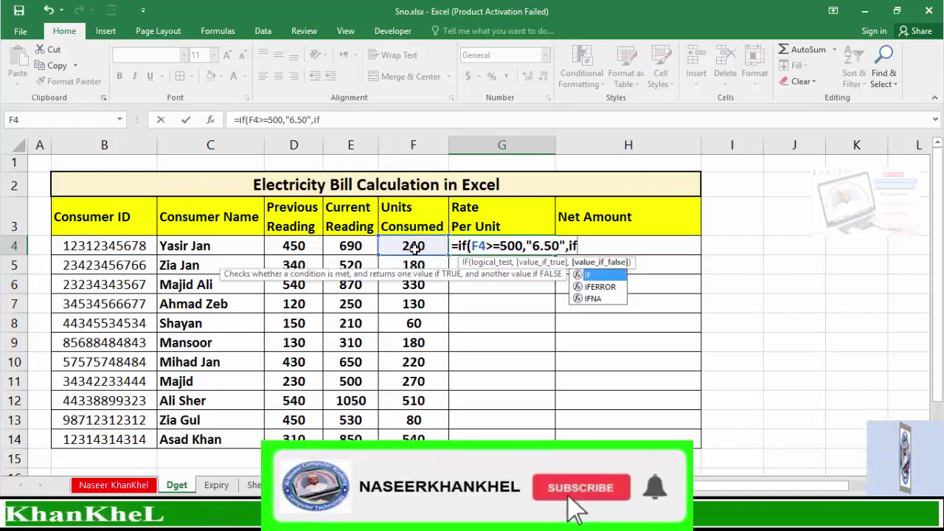
pyautogui.write('(')
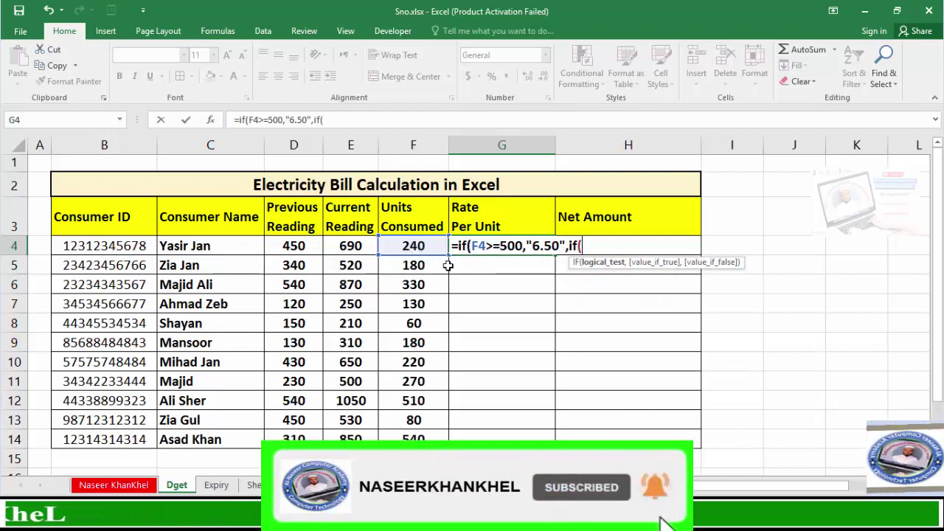
pyautogui.click(417, 247)
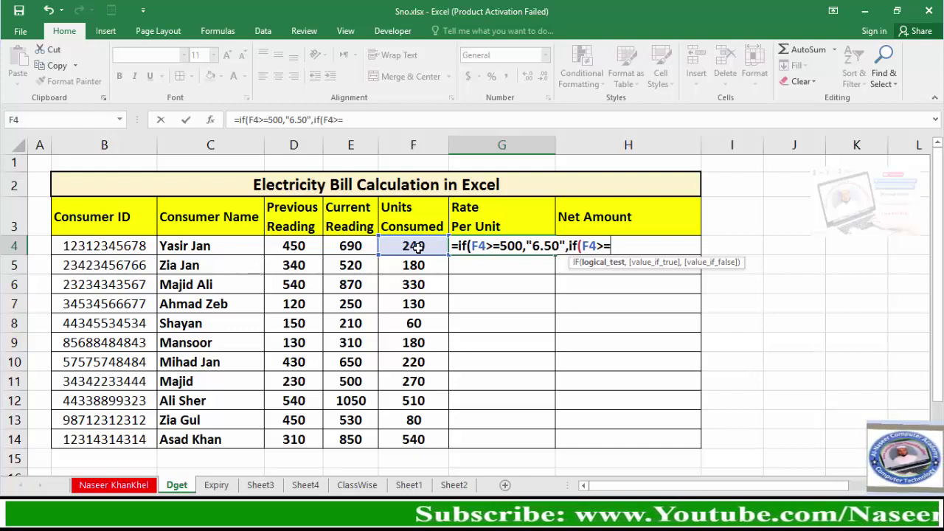
pyautogui.write('300,"5.00')
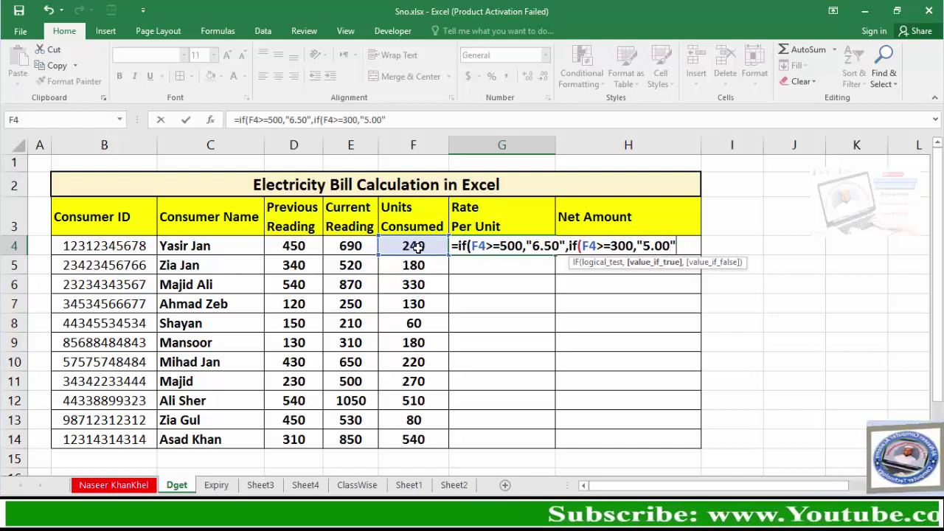
# Add a third nested IF to the G4 formula returning "3.50" when F4<300, and complete the formula.
pyautogui.write(',if')
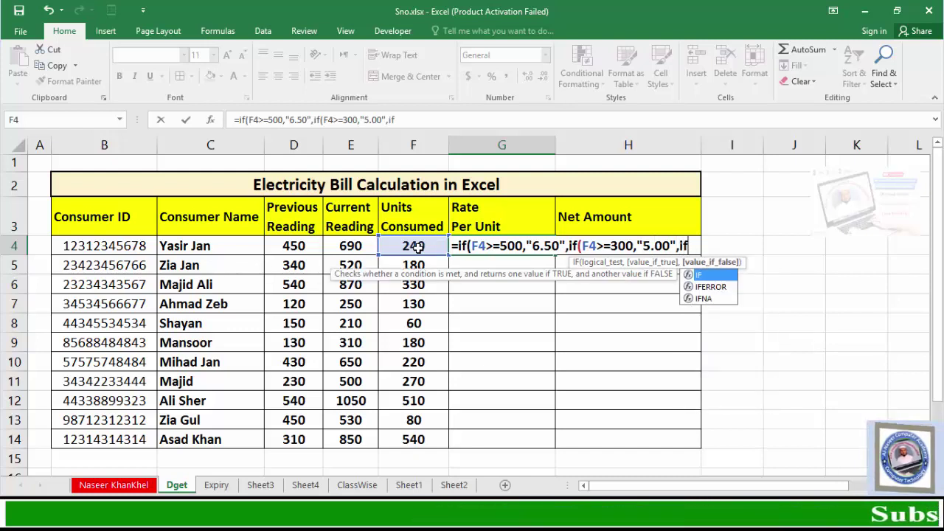
pyautogui.write('(')
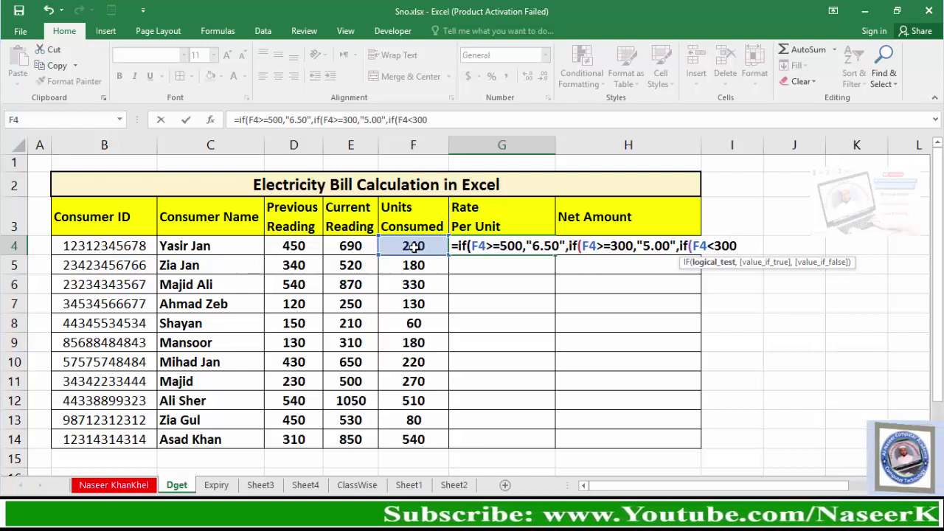
pyautogui.write(',')
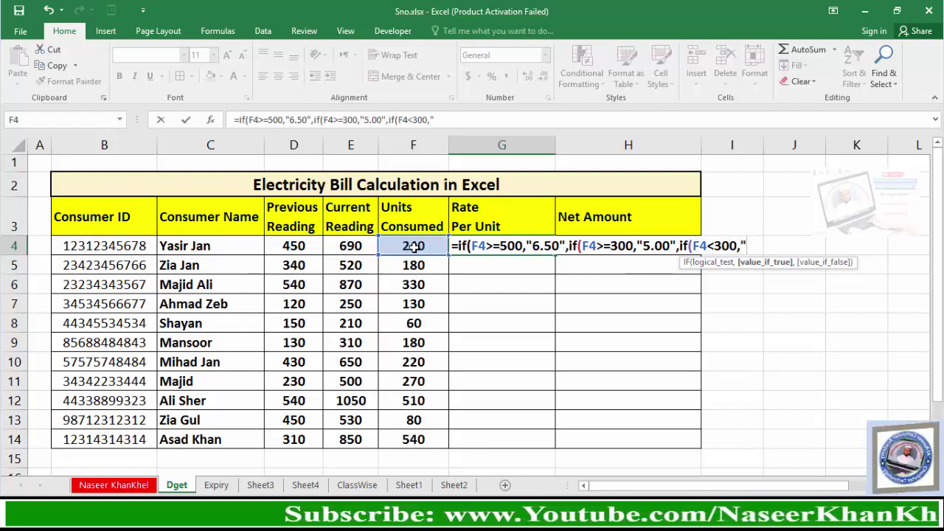
pyautogui.write('"3')
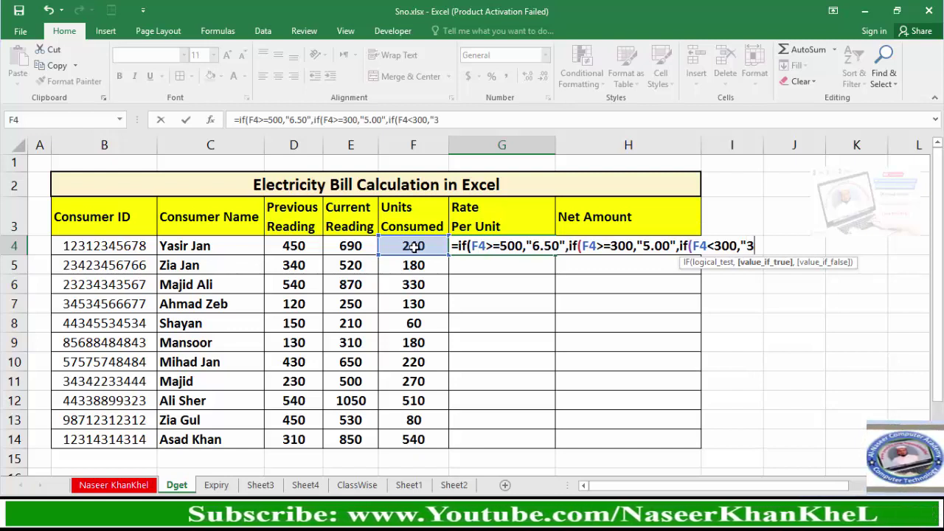
pyautogui.write('.50"')
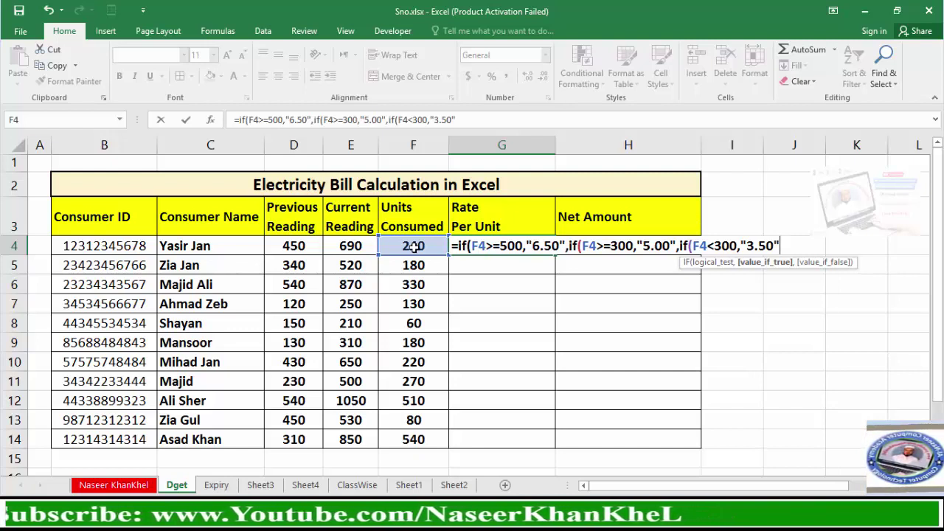
pyautogui.write(')))')
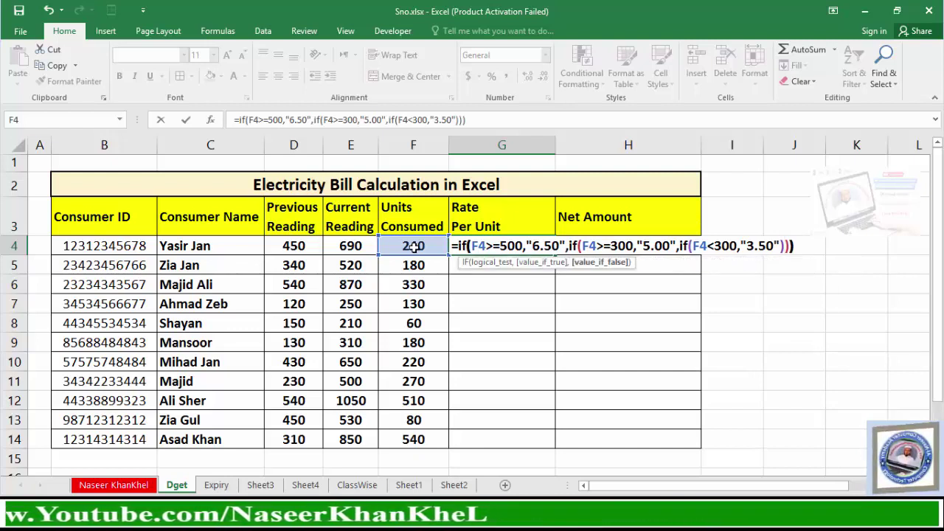
pyautogui.write(')')
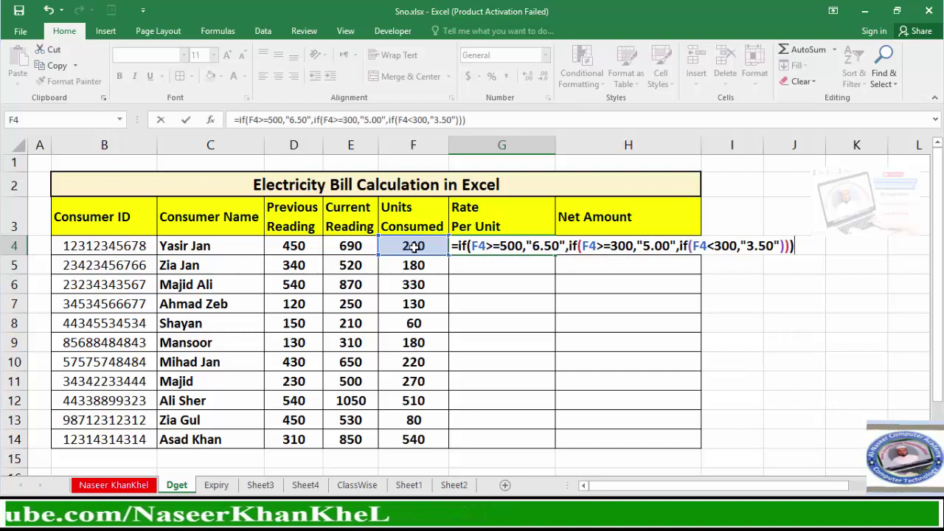
pyautogui.press('Return')
# Fill the Rate Per Unit formula from G4 down to G14 and center the rates in their cells.
pyautogui.click(513, 247)
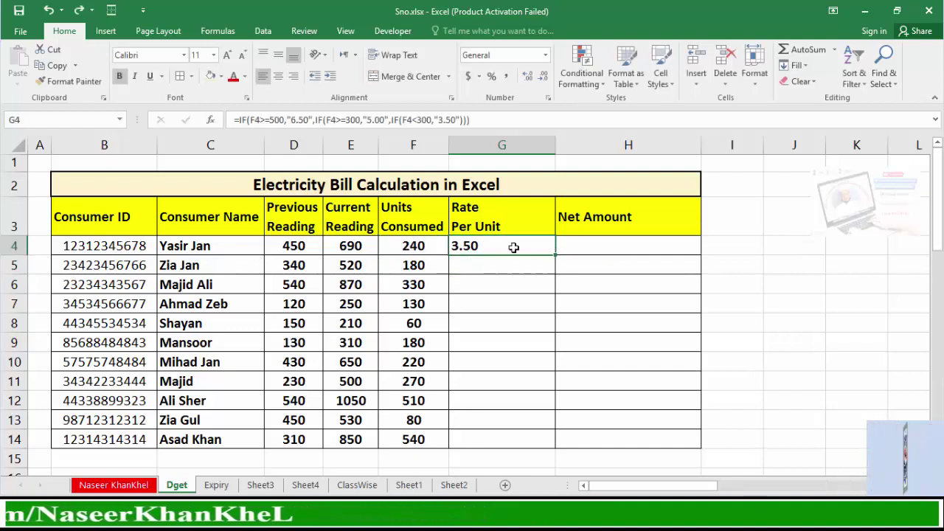
pyautogui.moveTo(423, 249); pyautogui.dragTo(418, 380)
pyautogui.click(515, 249)
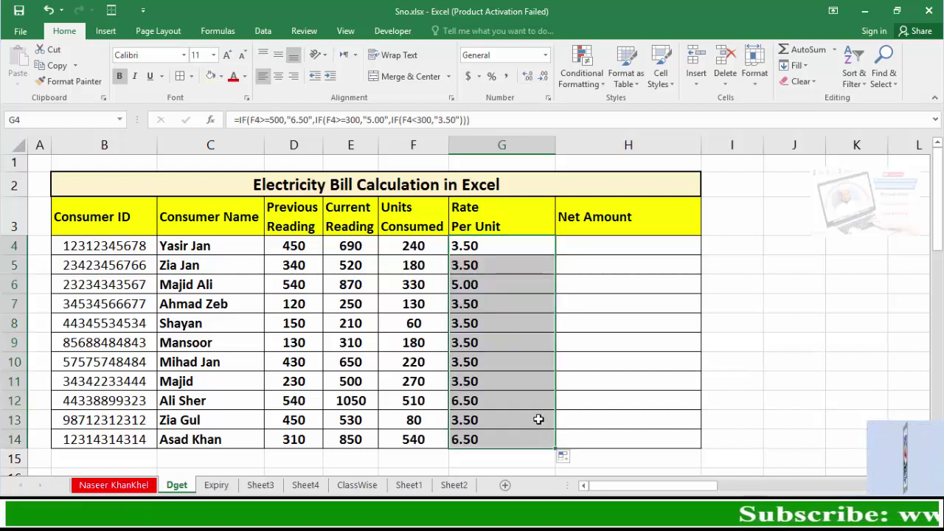
pyautogui.click(278, 76)
pyautogui.click(496, 253)
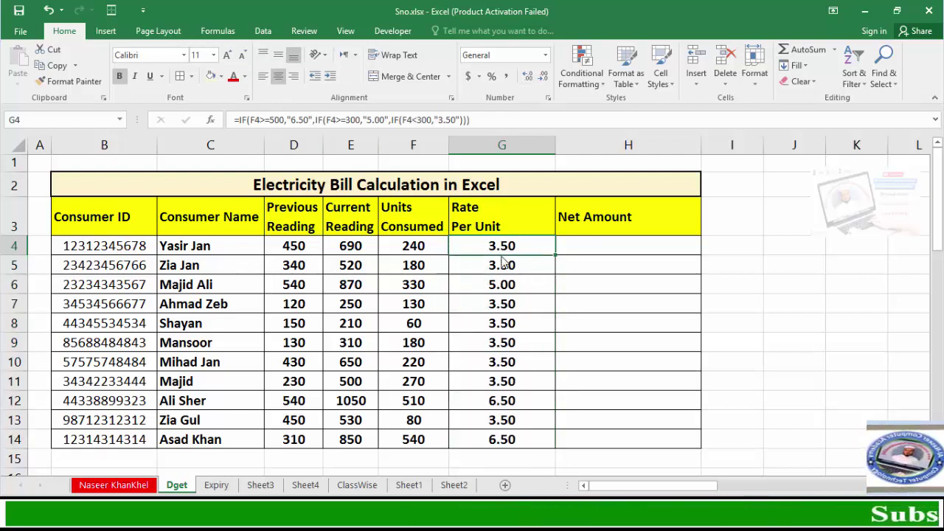
# Compare the units consumed with the assigned rate per unit in rows 4, 6 and 14.
pyautogui.click(417, 247)
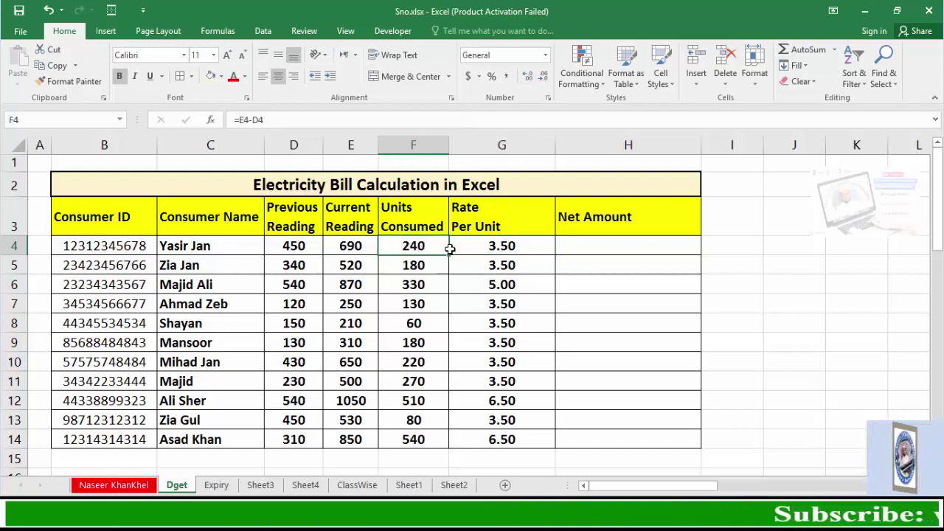
pyautogui.moveTo(450, 249); pyautogui.dragTo(458, 251)
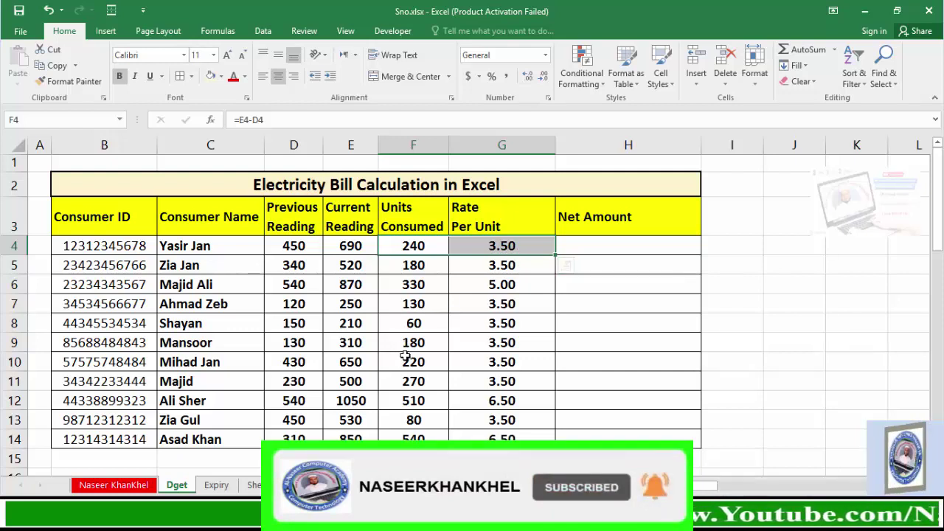
pyautogui.moveTo(404, 287); pyautogui.dragTo(452, 280)
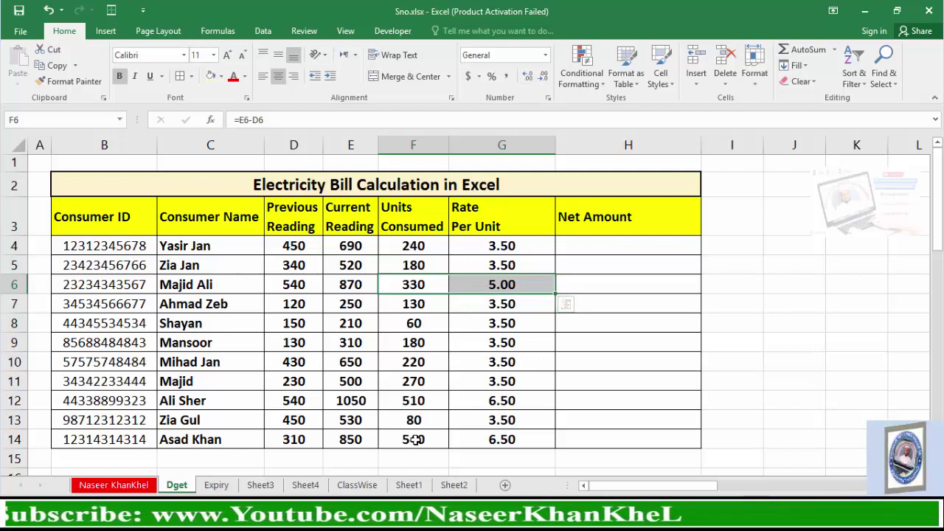
pyautogui.moveTo(405, 438); pyautogui.dragTo(461, 439)
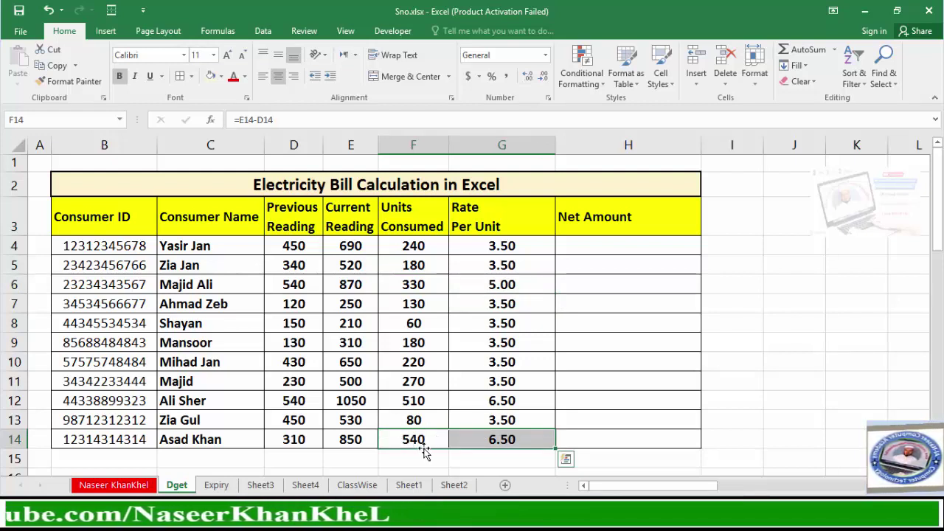
pyautogui.click(501, 439)
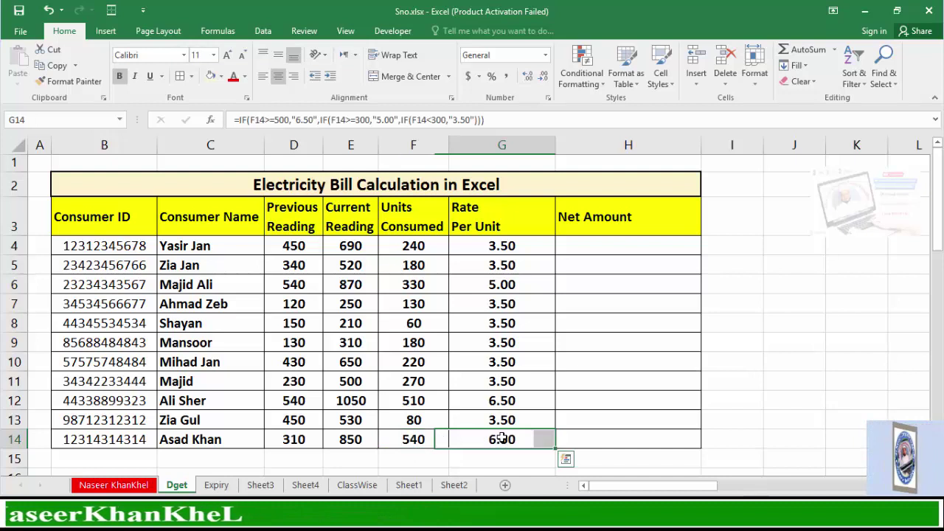
# Calculate the Net Amount in H4 as rate per unit times units consumed with =G4*F4.
pyautogui.click(609, 248)
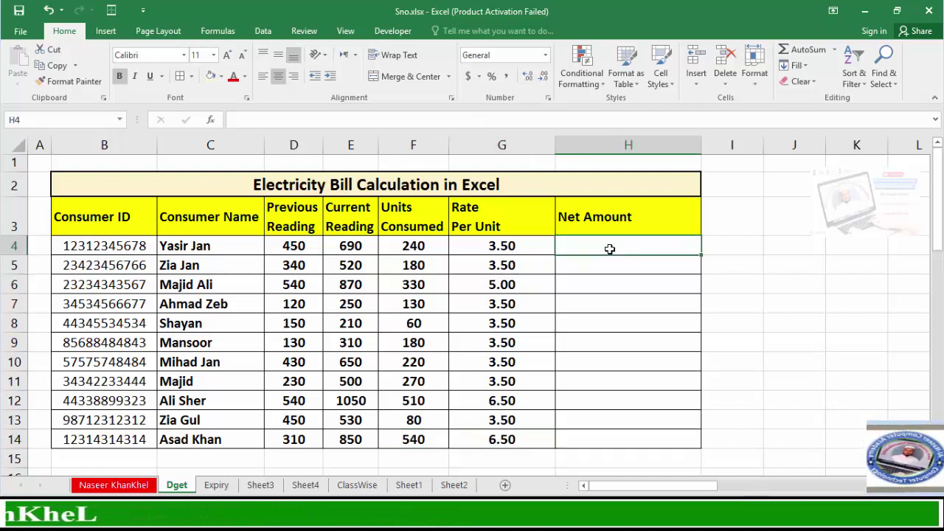
pyautogui.write('=')
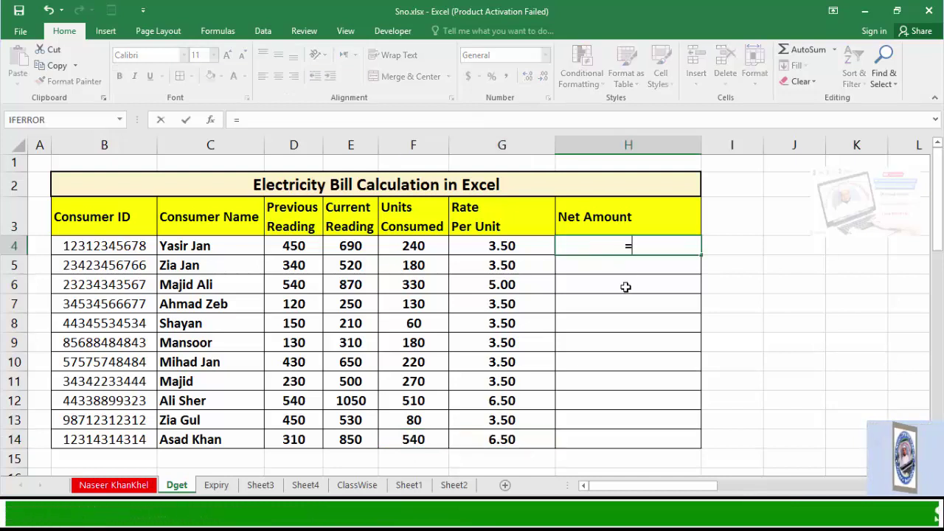
pyautogui.click(499, 248)
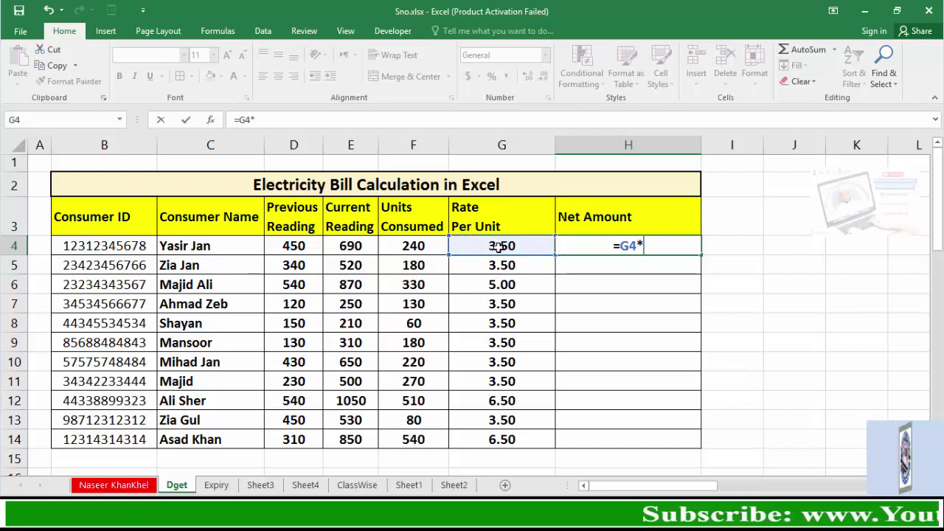
pyautogui.write('*')
pyautogui.click(417, 248)
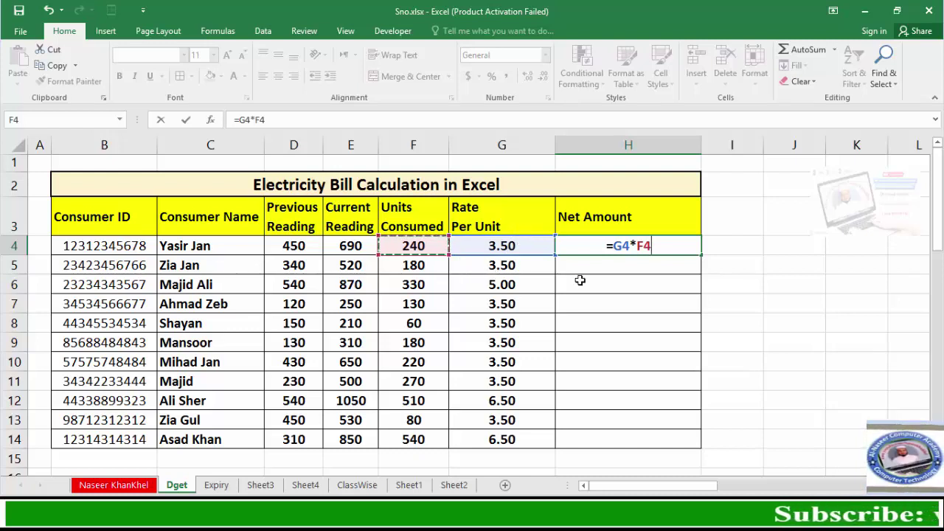
pyautogui.press('Return')
# Fill the Net Amount formula from H4 down to H14 and check the copied formulas.
pyautogui.click(668, 249)
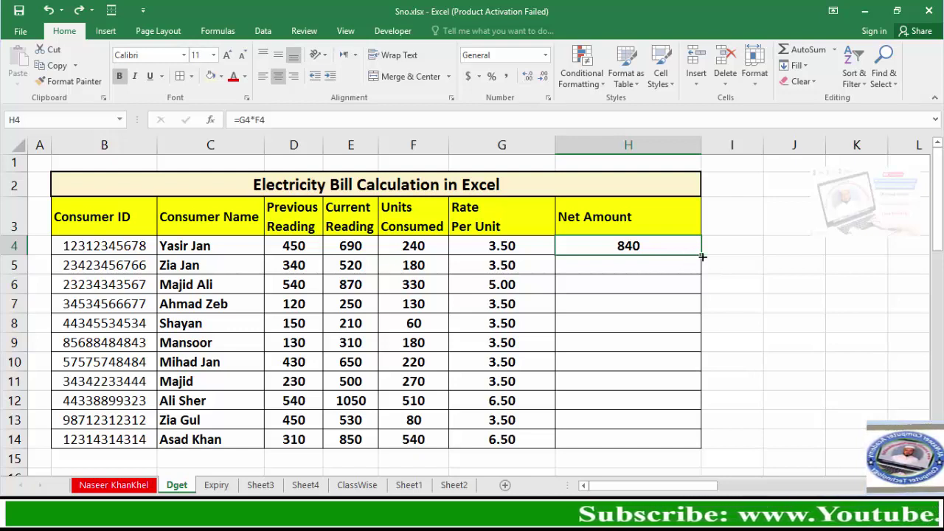
pyautogui.moveTo(703, 256); pyautogui.dragTo(694, 440)
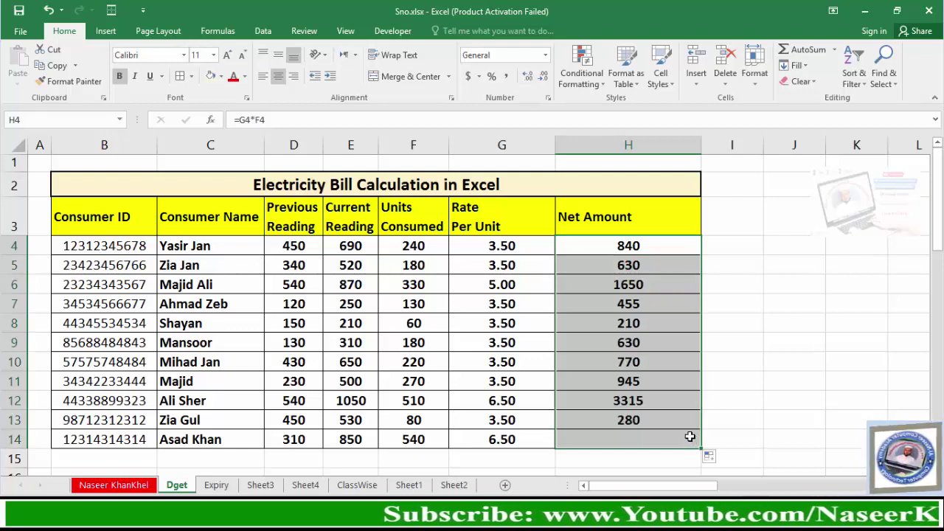
pyautogui.moveTo(648, 267); pyautogui.dragTo(655, 380)
pyautogui.click(657, 300)
pyautogui.click(635, 360)
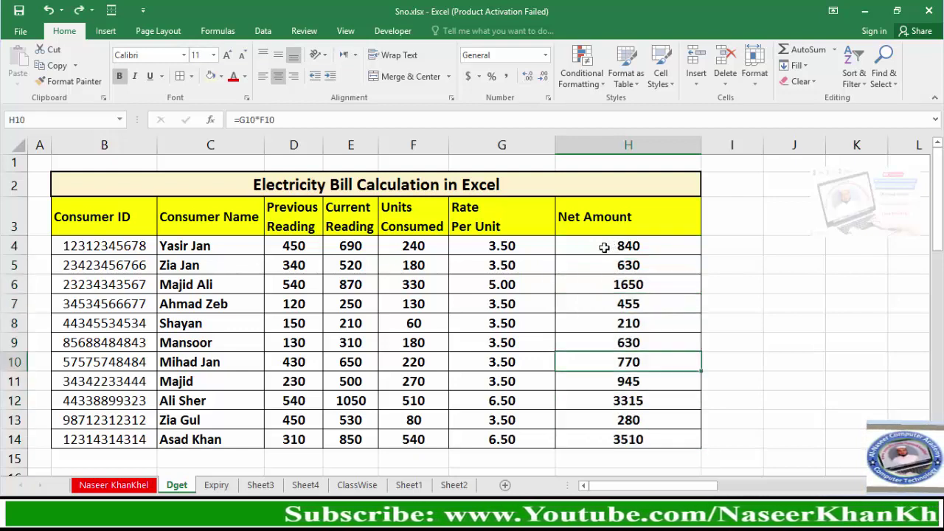